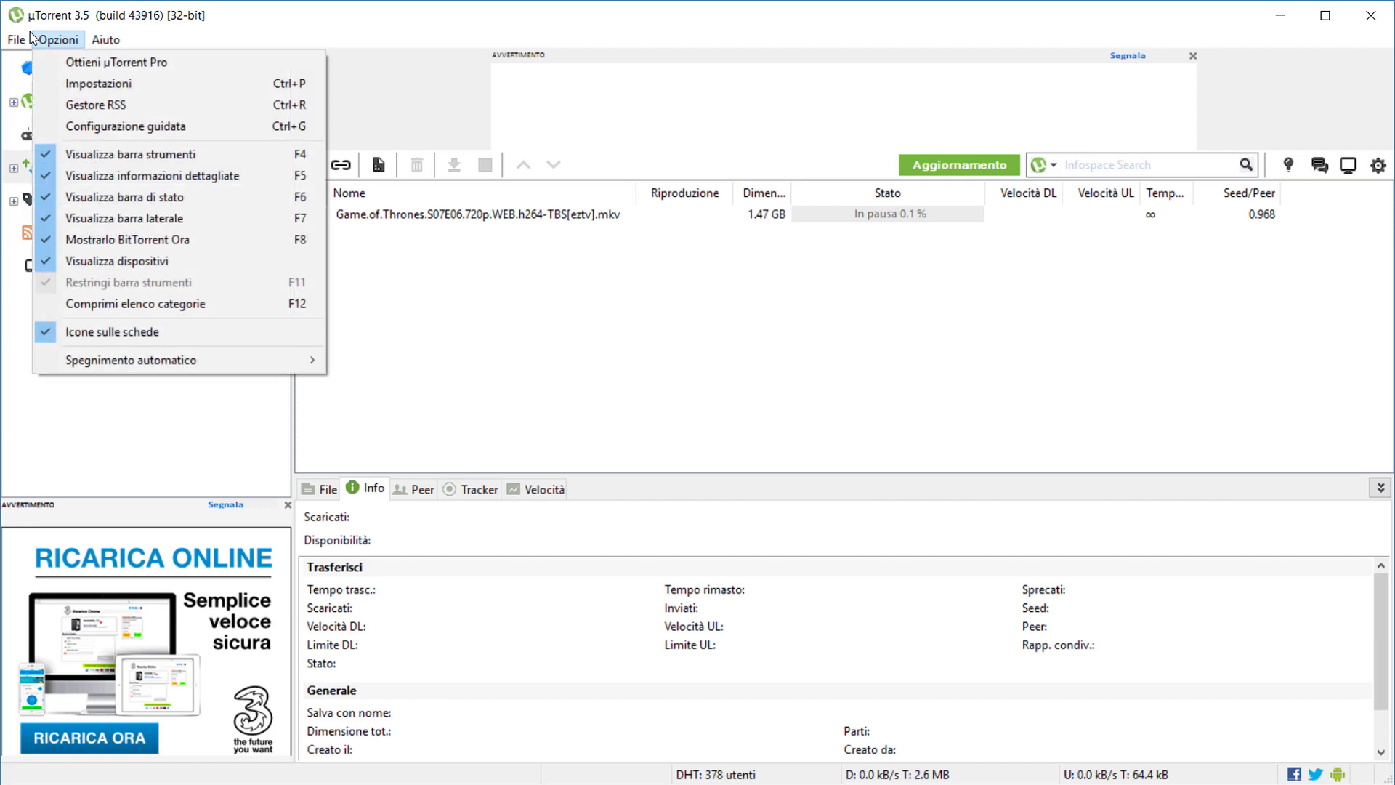
Set the incoming connection port to 46852 in µTorrent's connection settings, apply the change and close the settings
click(158, 86)
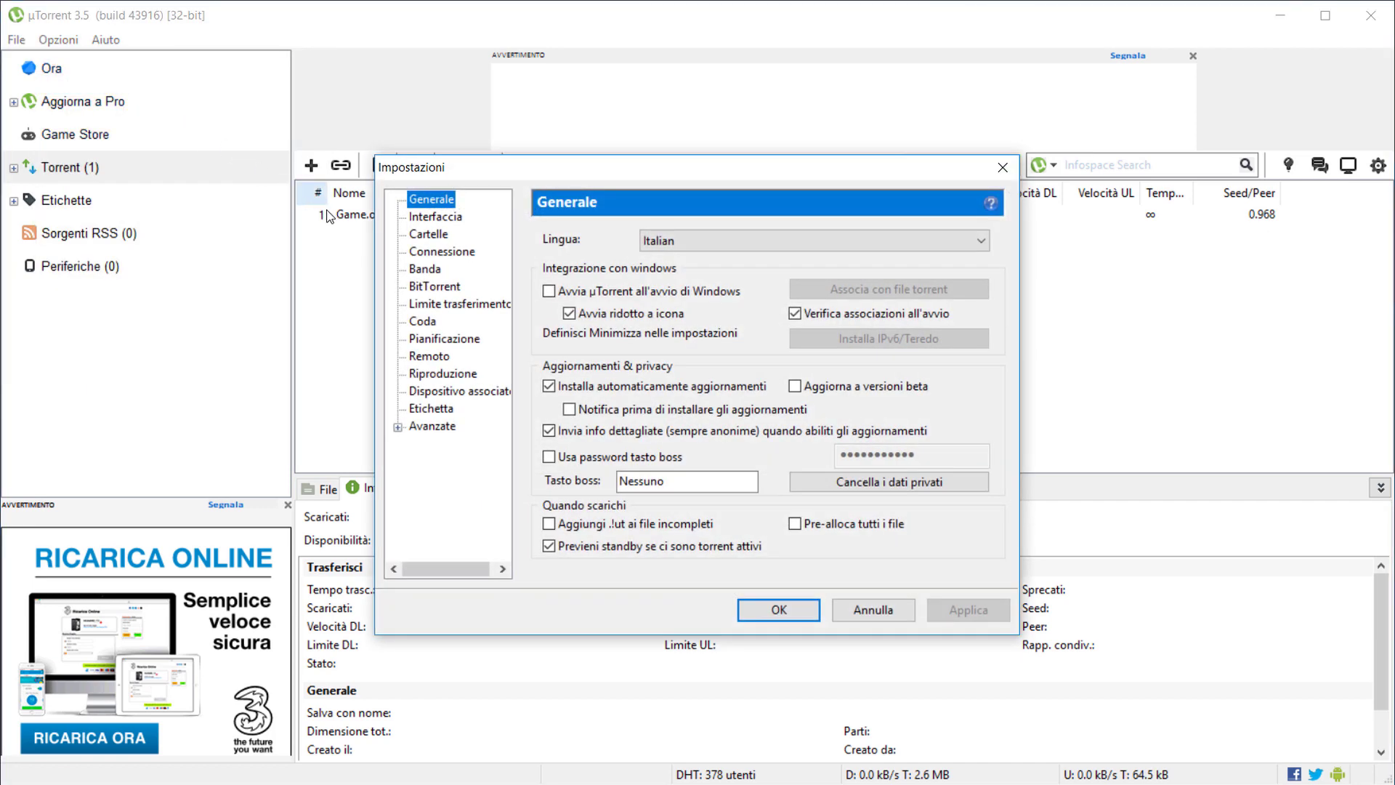
click(418, 254)
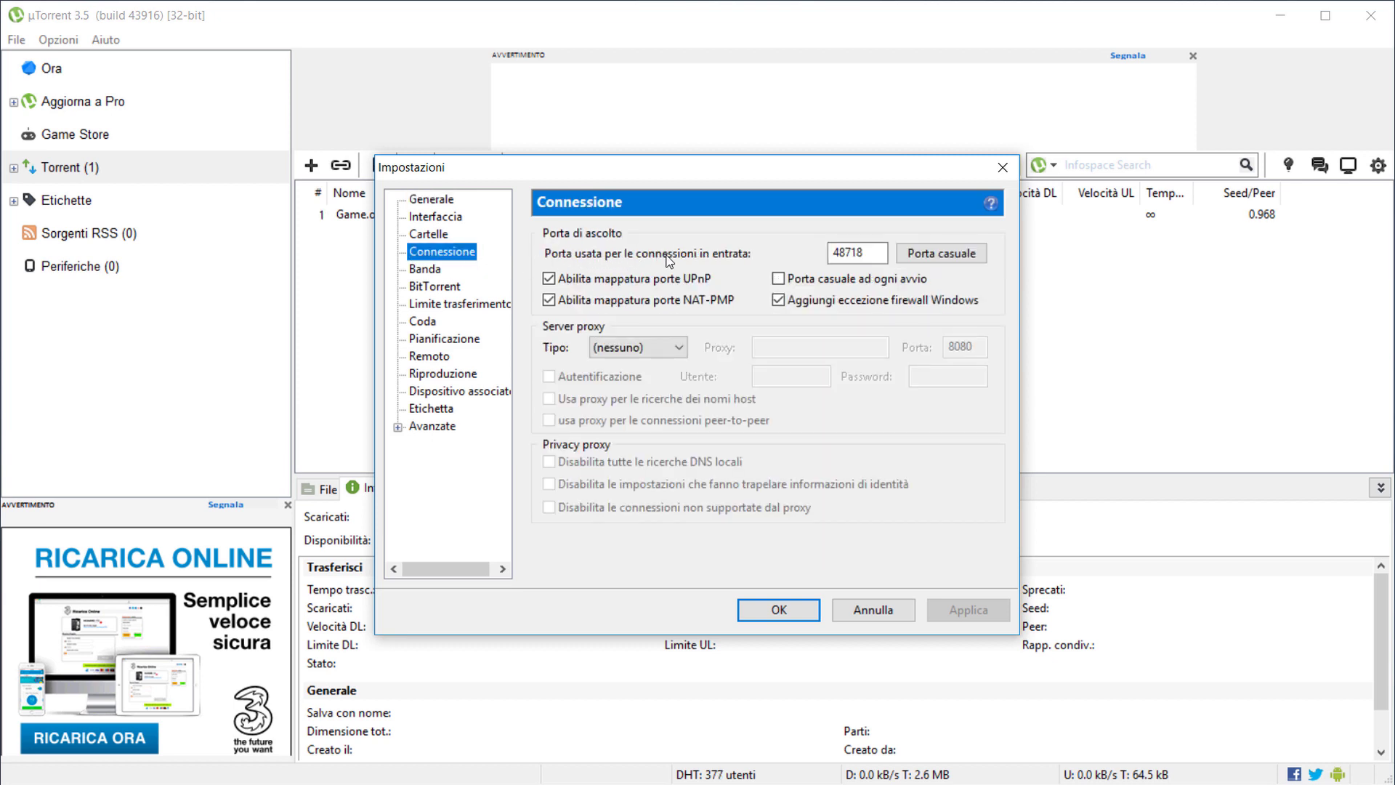
drag(866, 252, 843, 247)
double_click(855, 254)
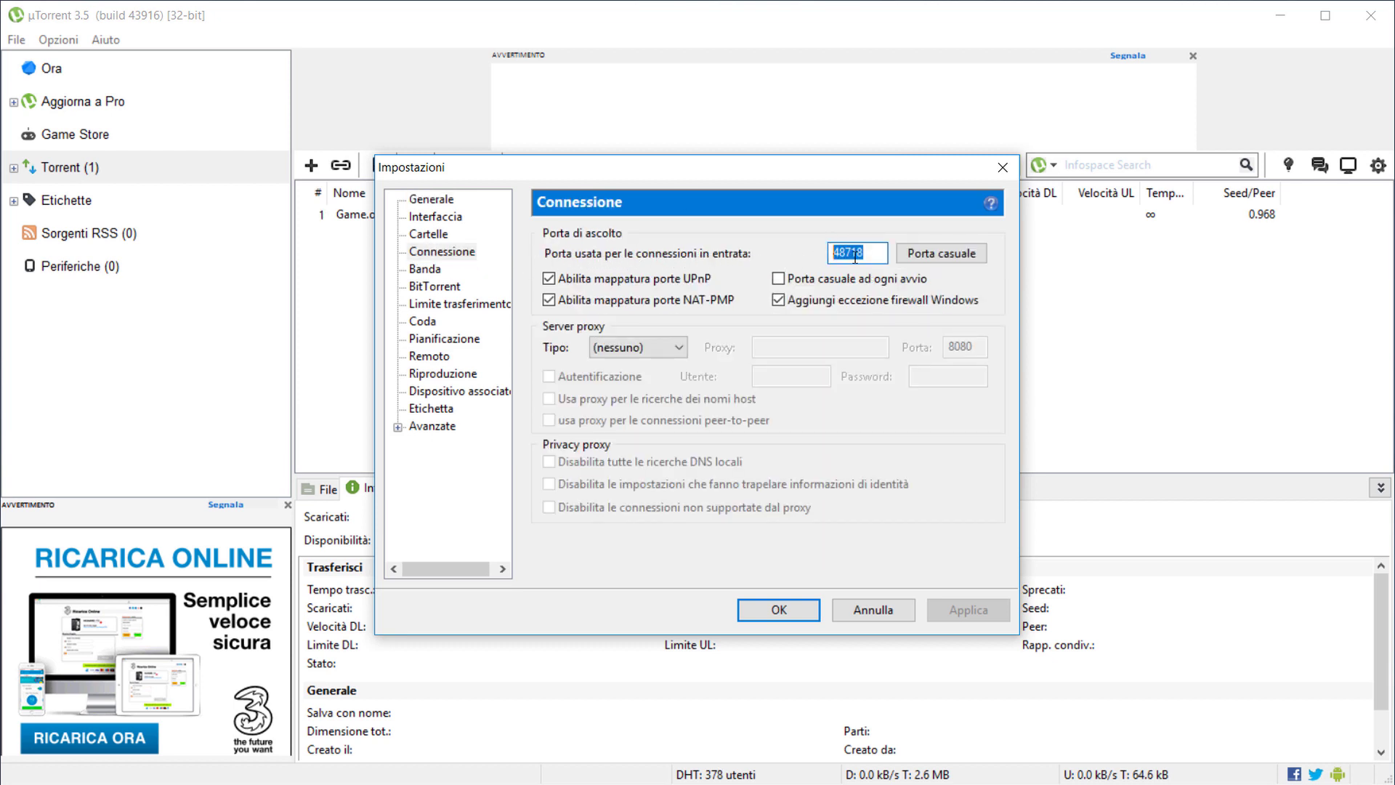
right_click(869, 257)
click(894, 339)
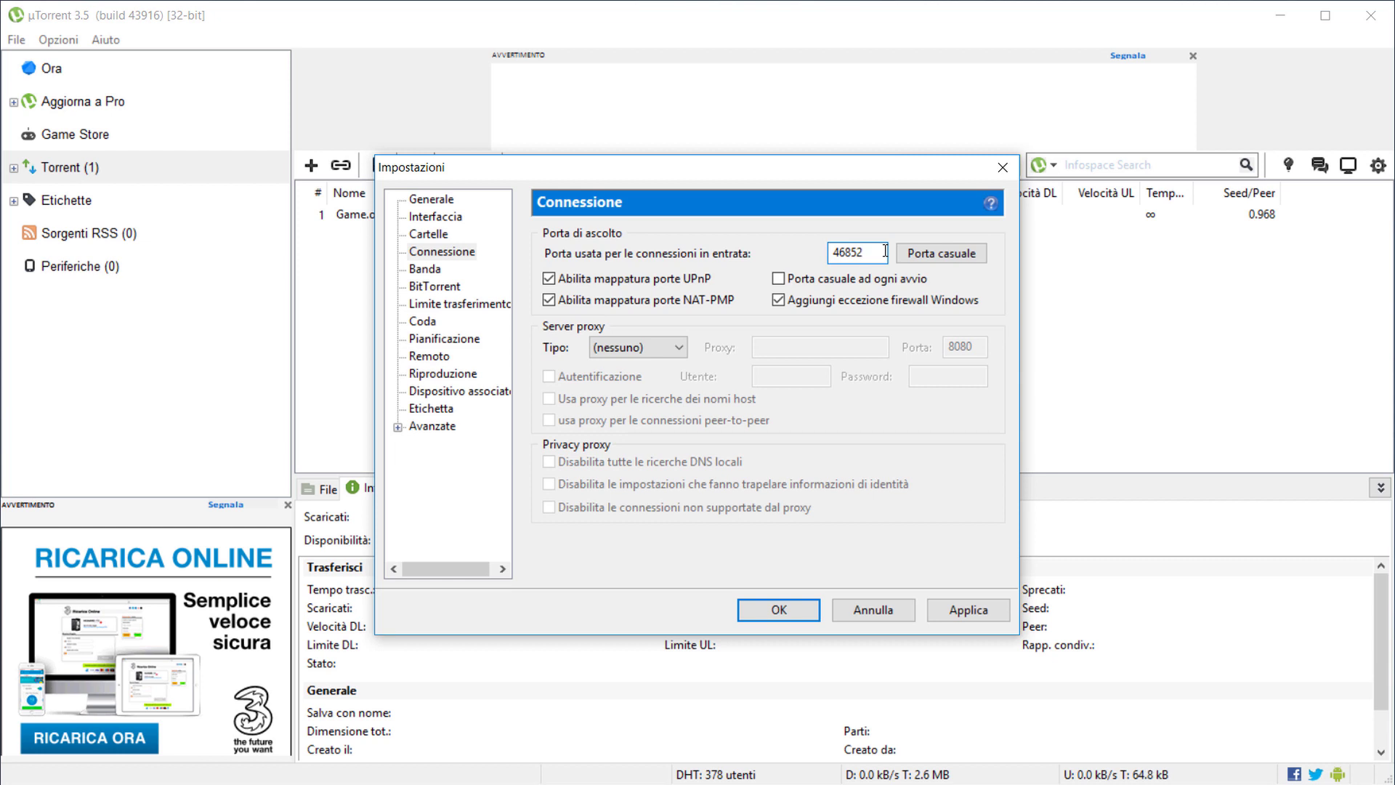
click(958, 614)
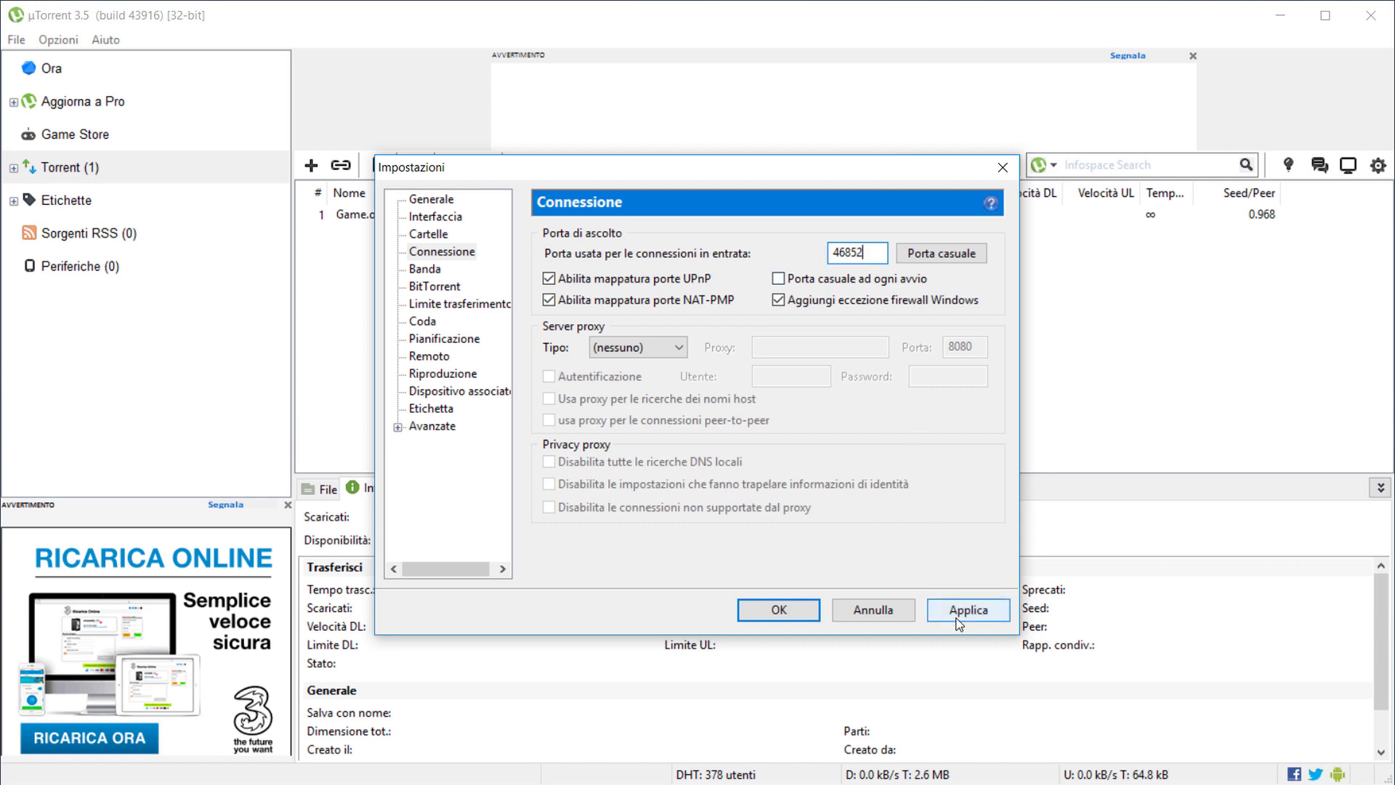
click(794, 618)
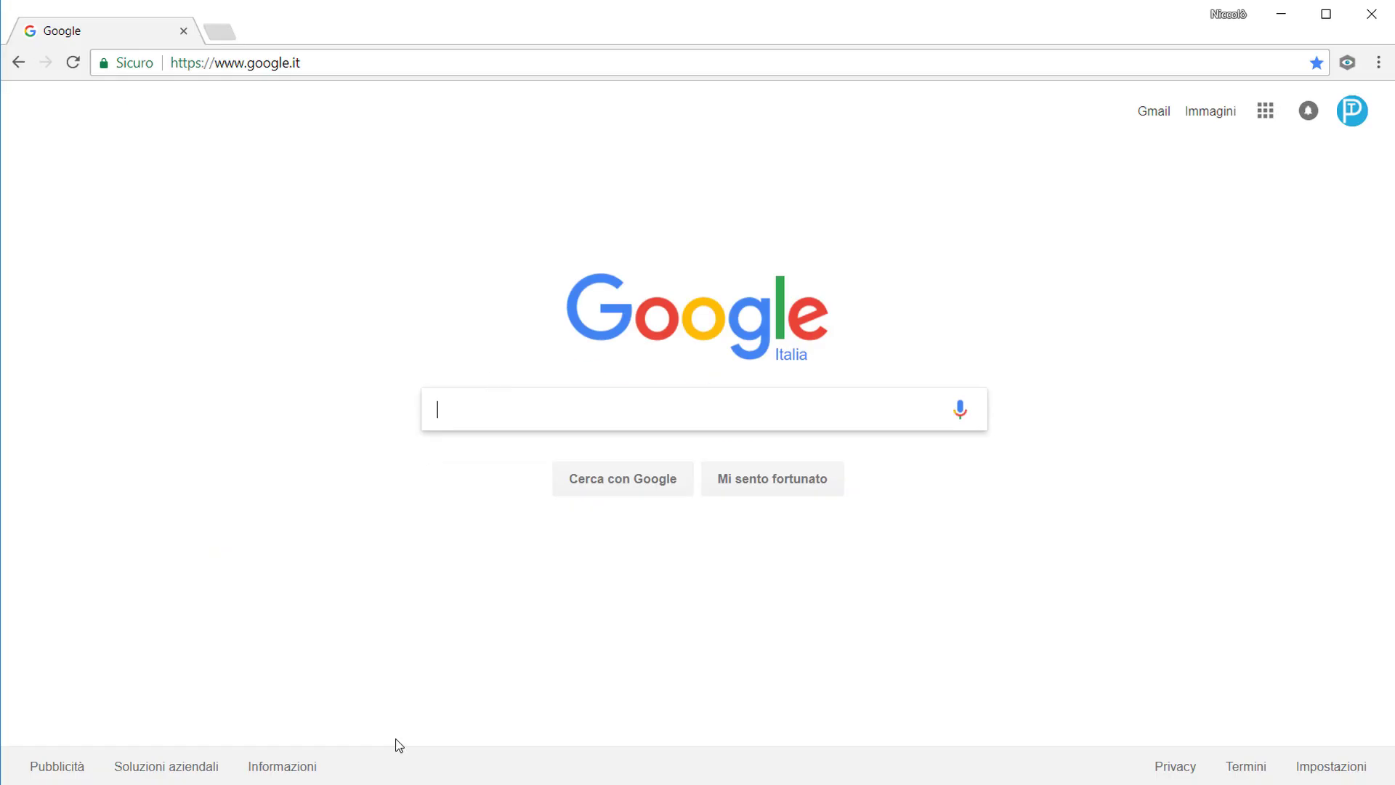
In the web browser, open the modem page at 192.168.1.1 and go to its Port Mapping section
key(ctrl+l)
text(192.168)
key(Return)
click(1128, 347)
scroll(436, 592, down, 2)
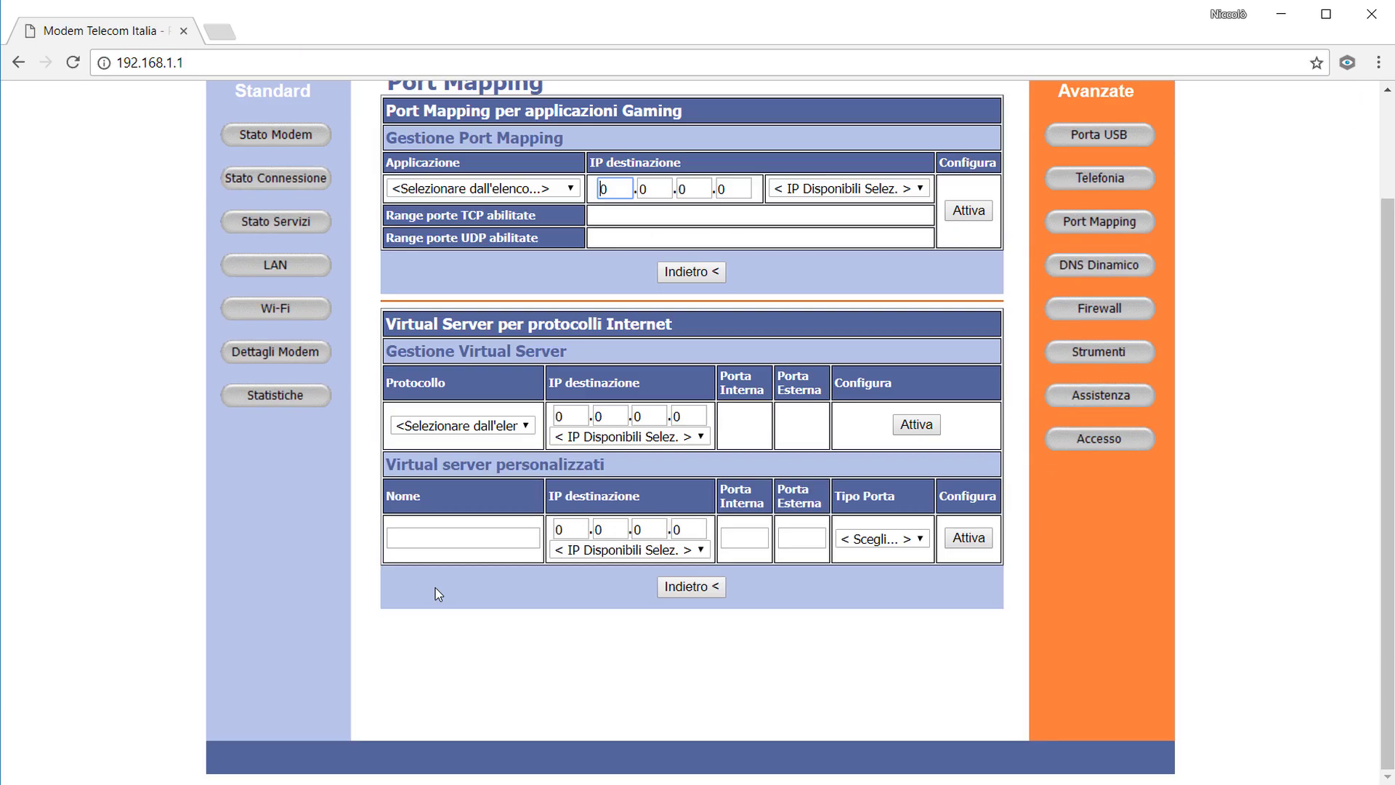
Activate a custom virtual server named utorrentTCP with internal and external port 46852 and port type TCP, confirming the changes
click(439, 539)
text(utorrentTCP)
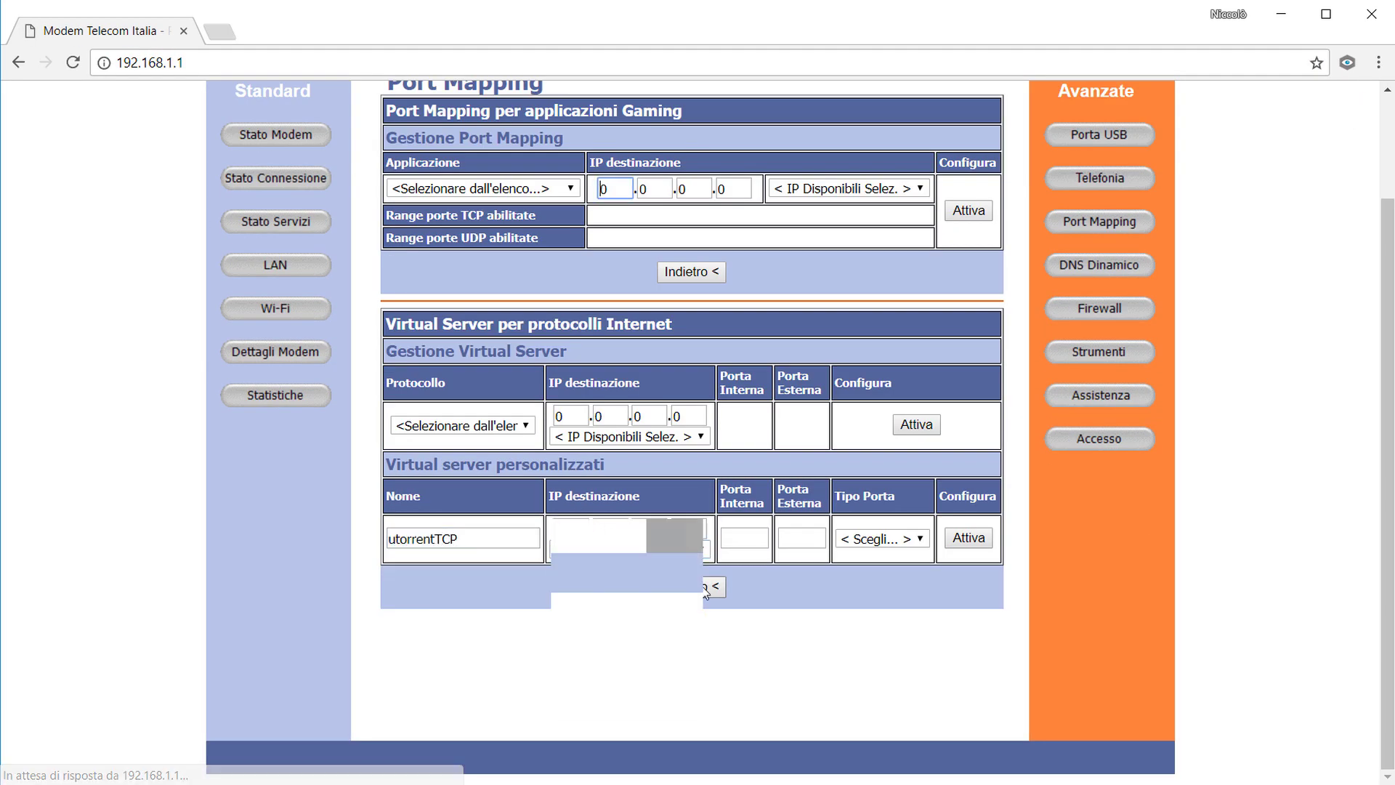
click(744, 538)
text(46852)
right_click(792, 537)
click(839, 411)
click(881, 538)
click(837, 577)
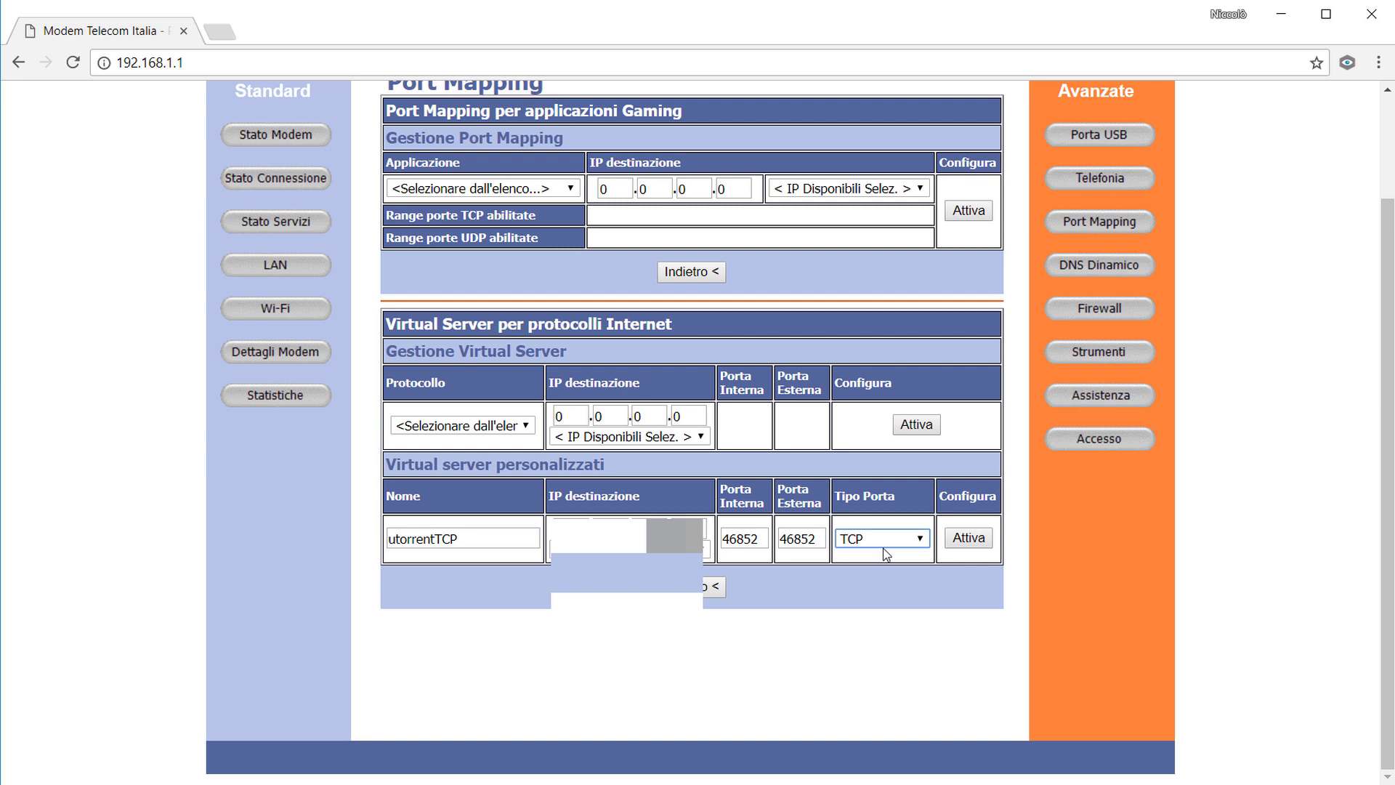
click(966, 542)
click(670, 227)
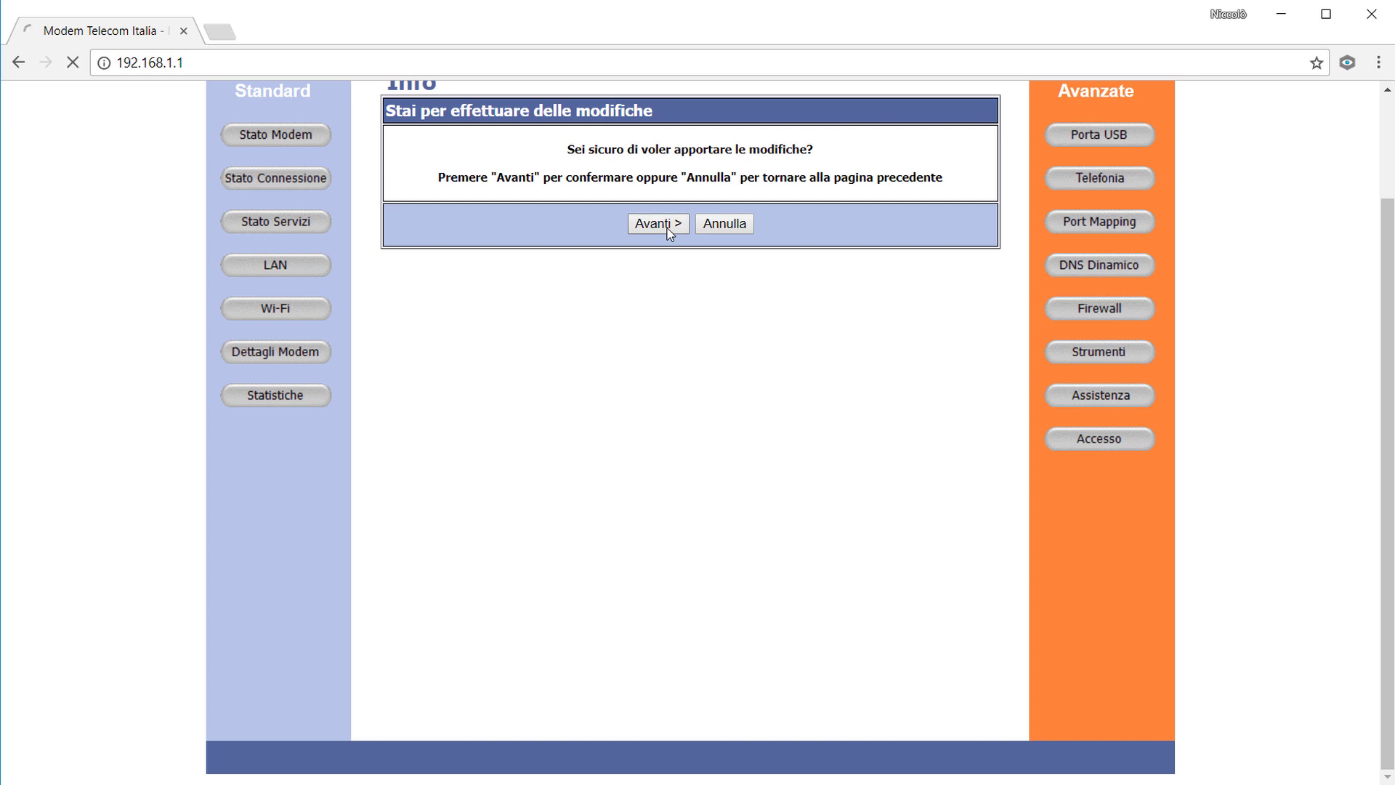
Activate a second custom virtual server named utorrentUDP for the PC, with internal and external port 46852 and type UDP, confirming the changes
click(465, 538)
text(utorrentUDP)
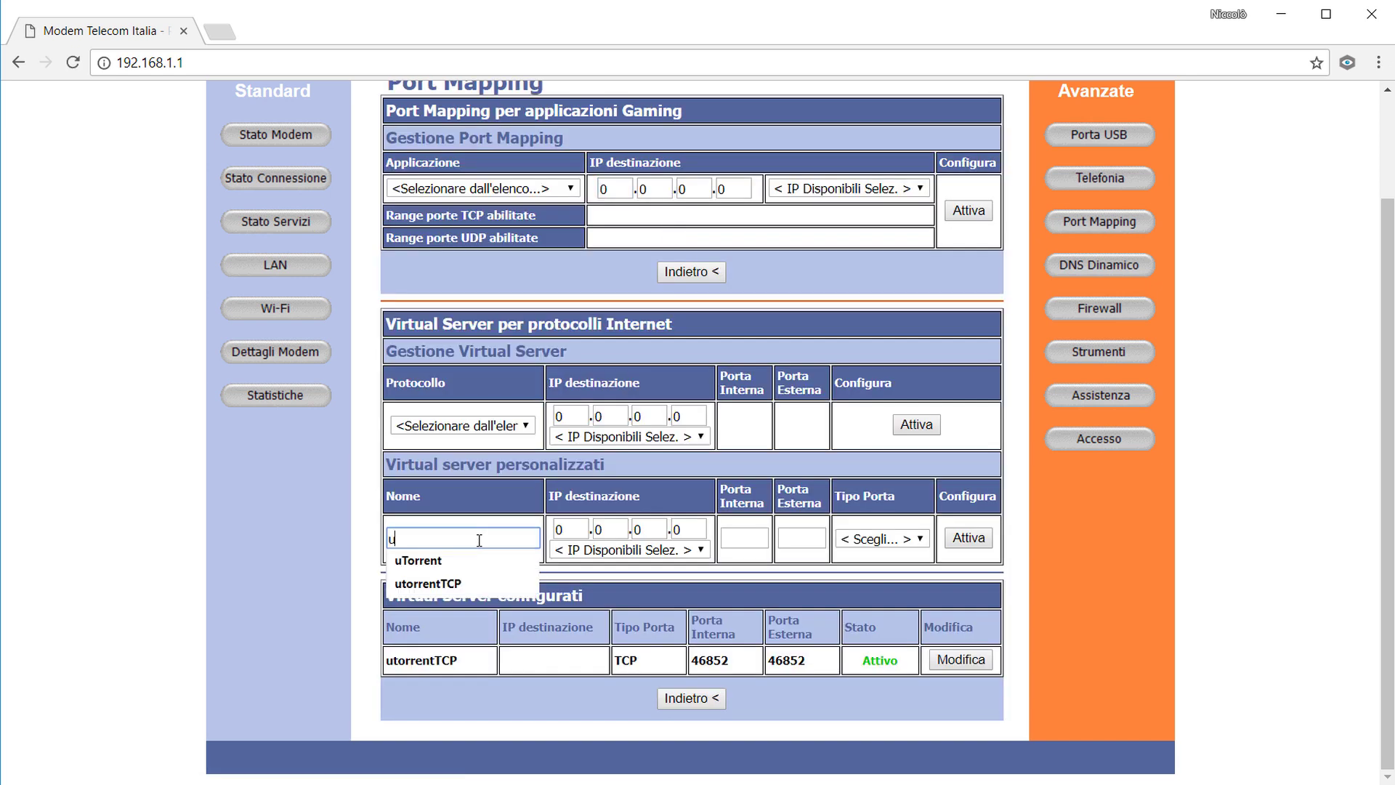
click(701, 547)
right_click(739, 535)
click(792, 378)
right_click(781, 542)
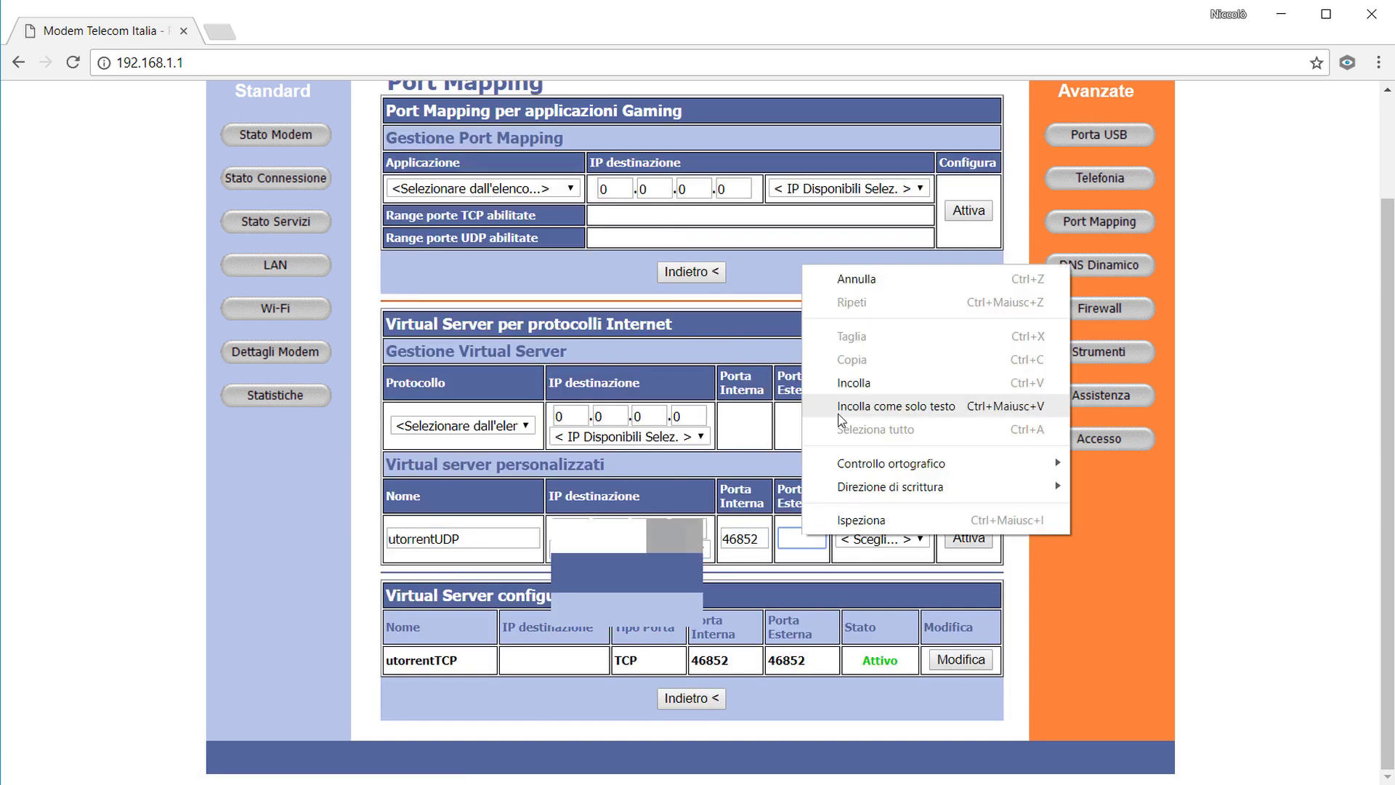
click(828, 400)
click(882, 539)
click(850, 590)
click(969, 538)
click(658, 226)
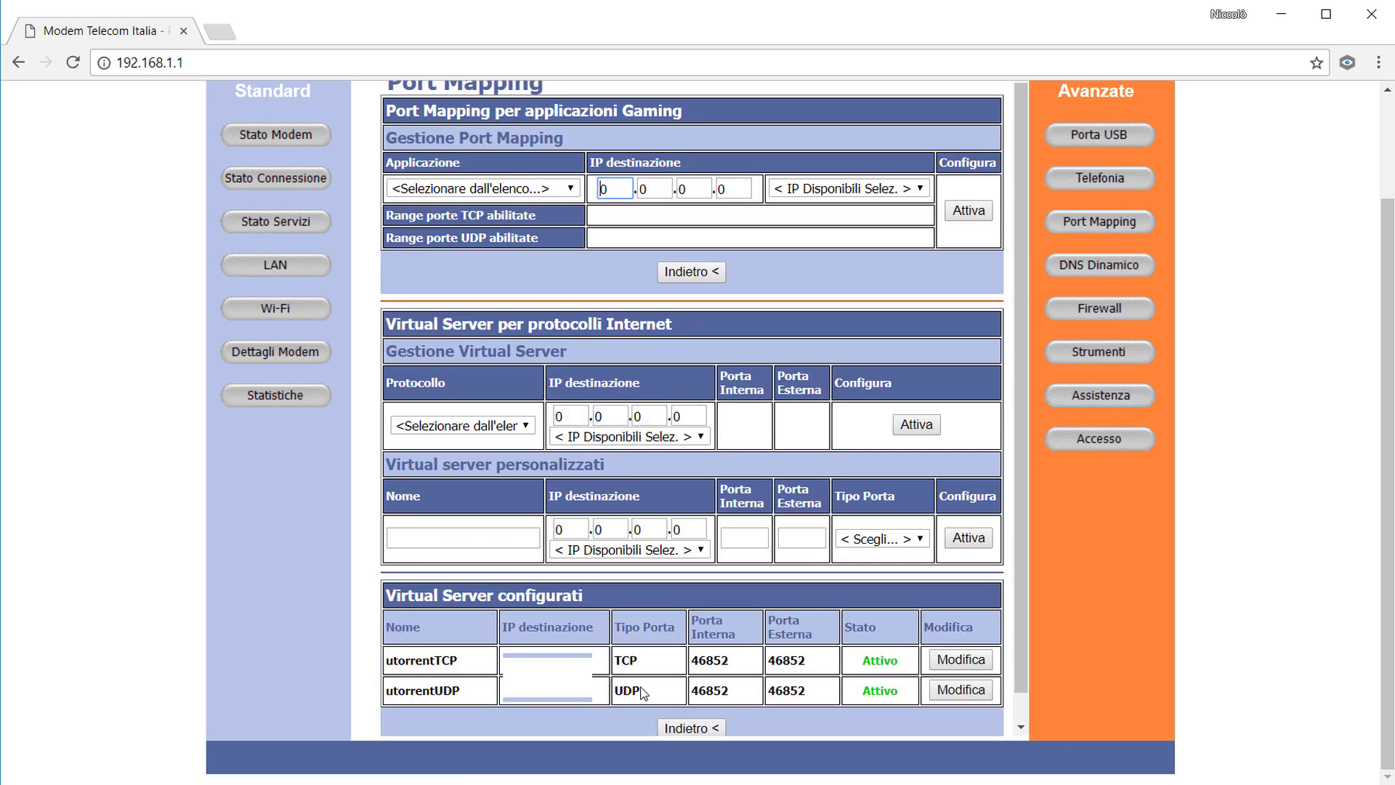
Back in µTorrent, run the setup guide's bandwidth test against Milan, IT with the Rete test disabled, and save the results
click(1285, 20)
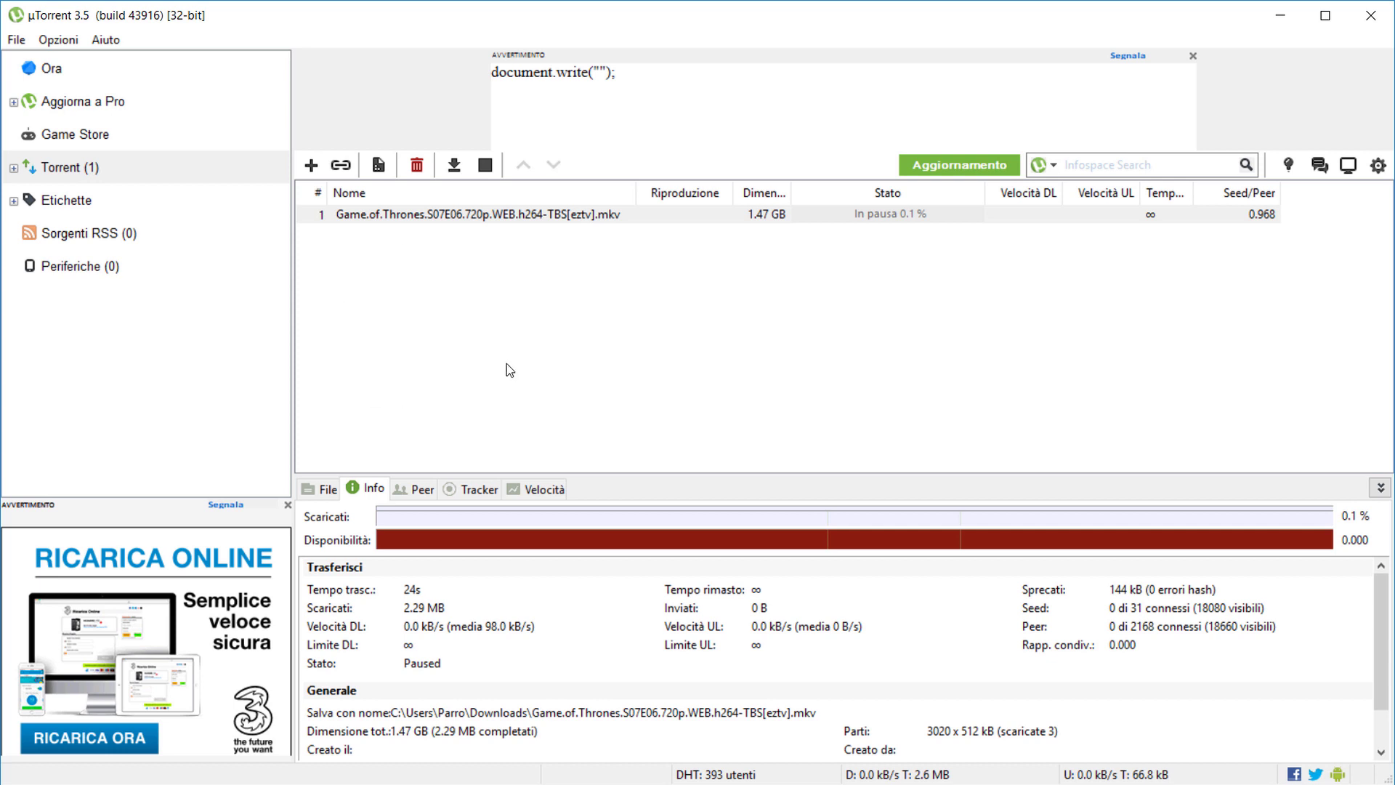
click(58, 40)
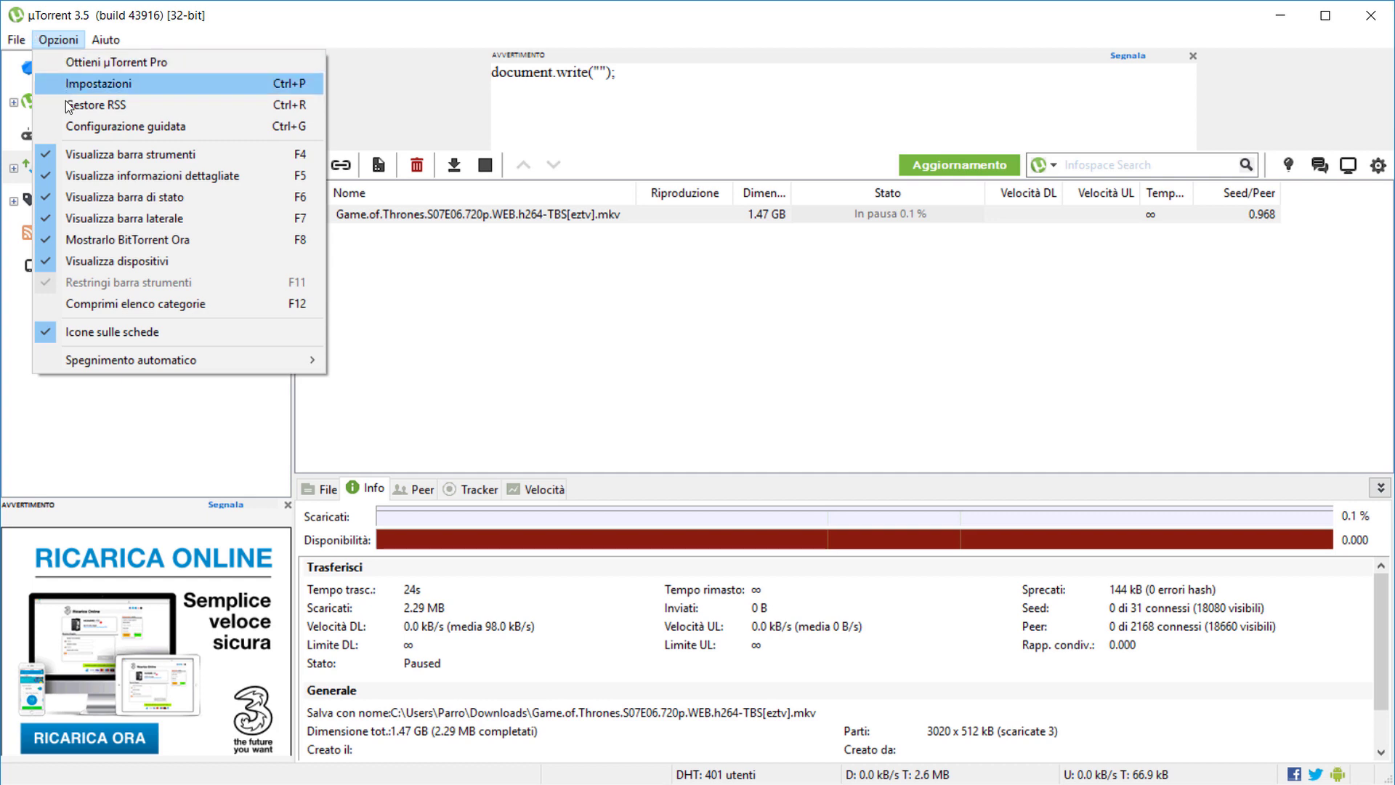
click(193, 129)
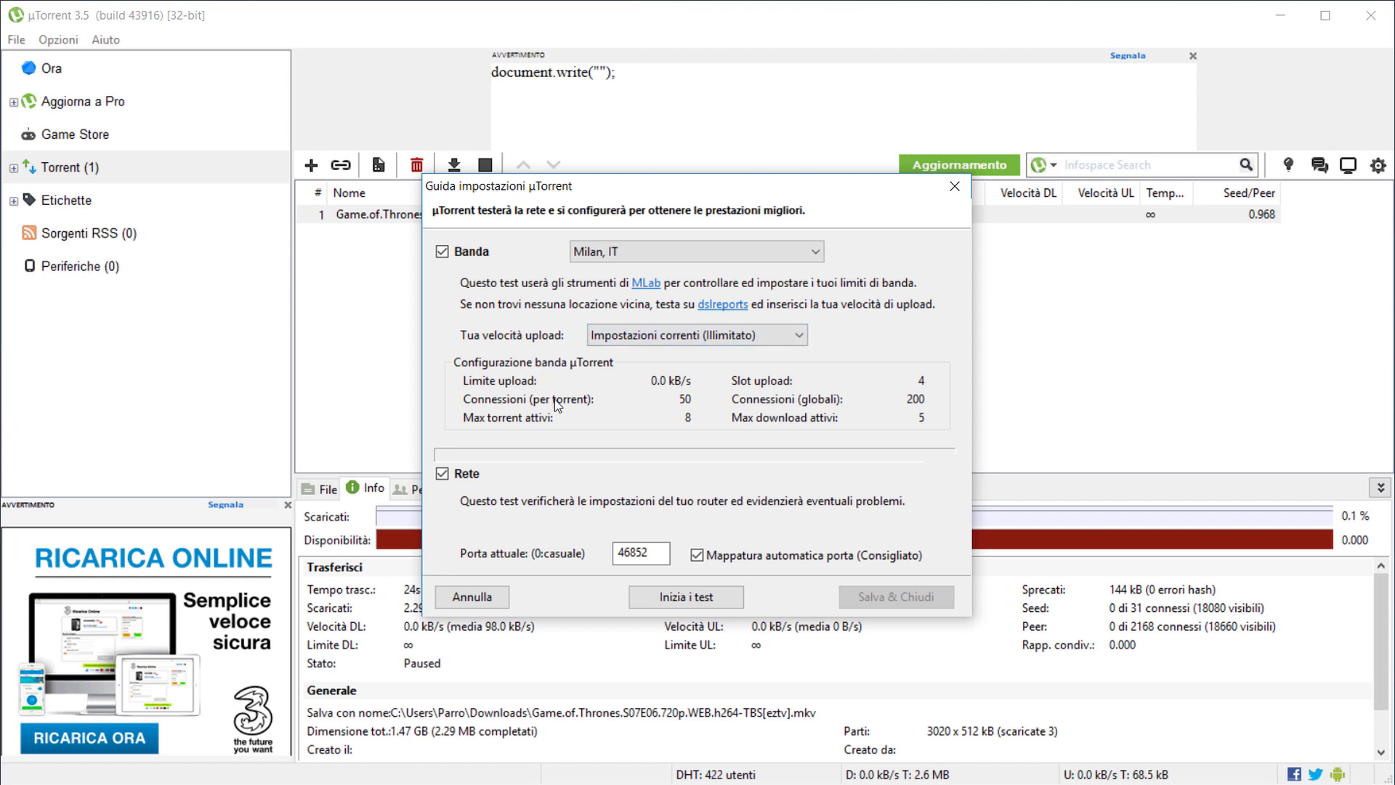
click(445, 475)
click(623, 256)
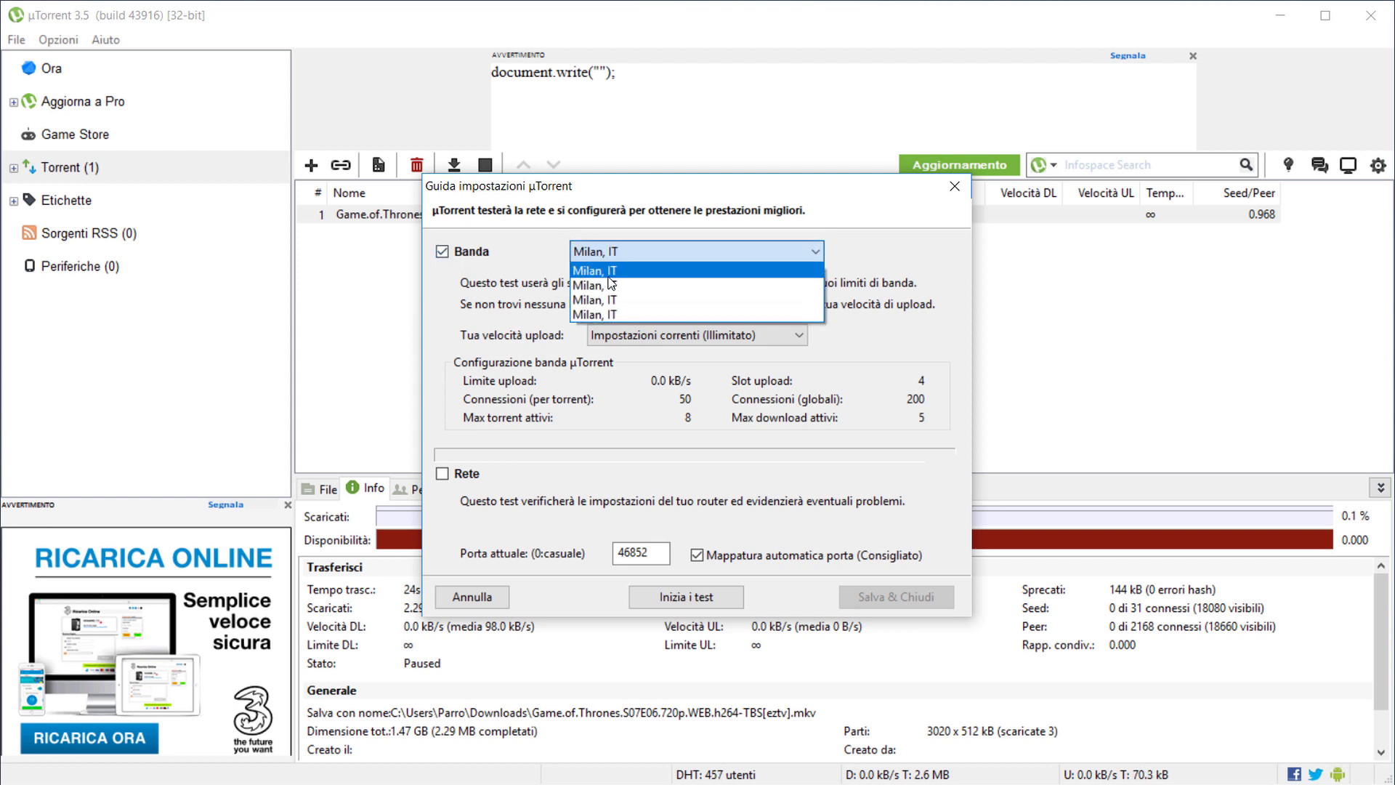
click(471, 220)
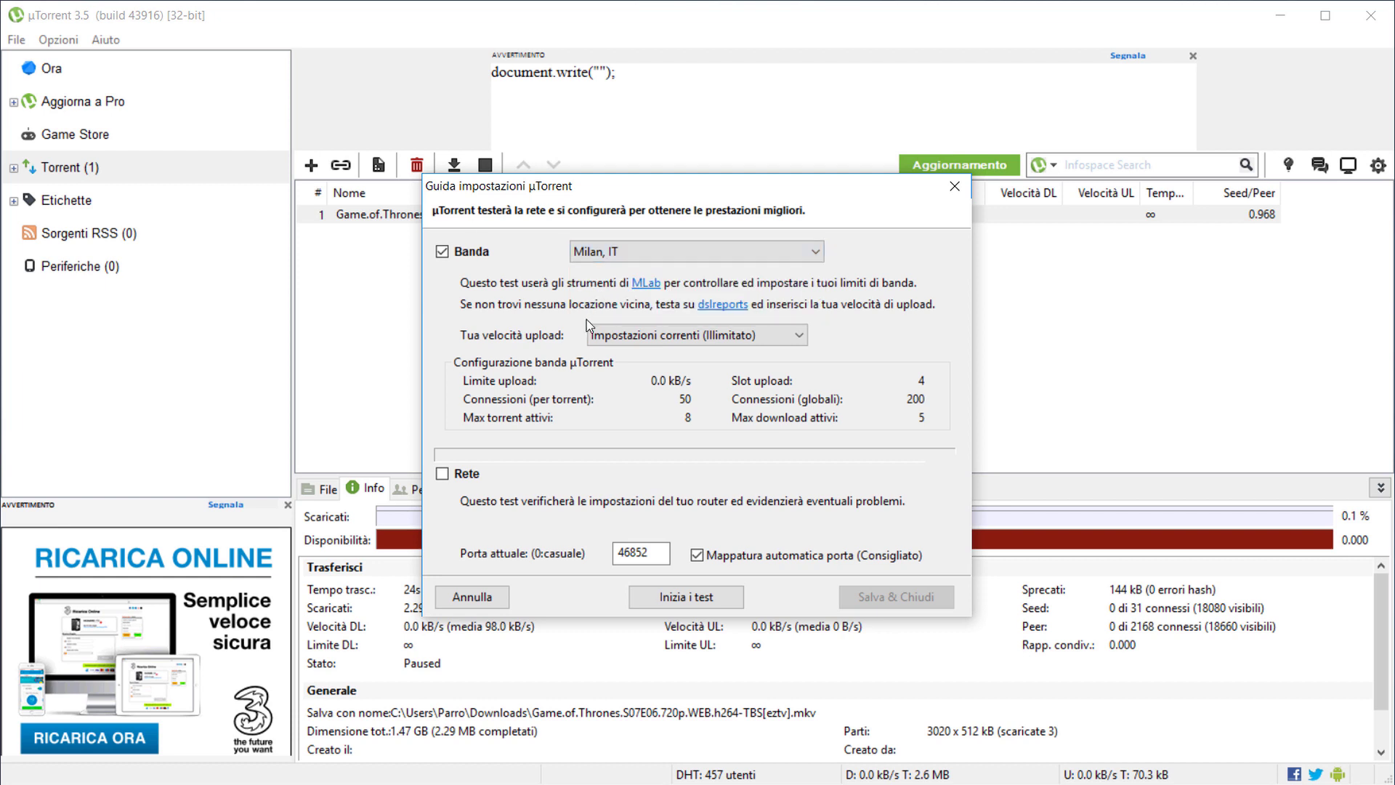
click(661, 598)
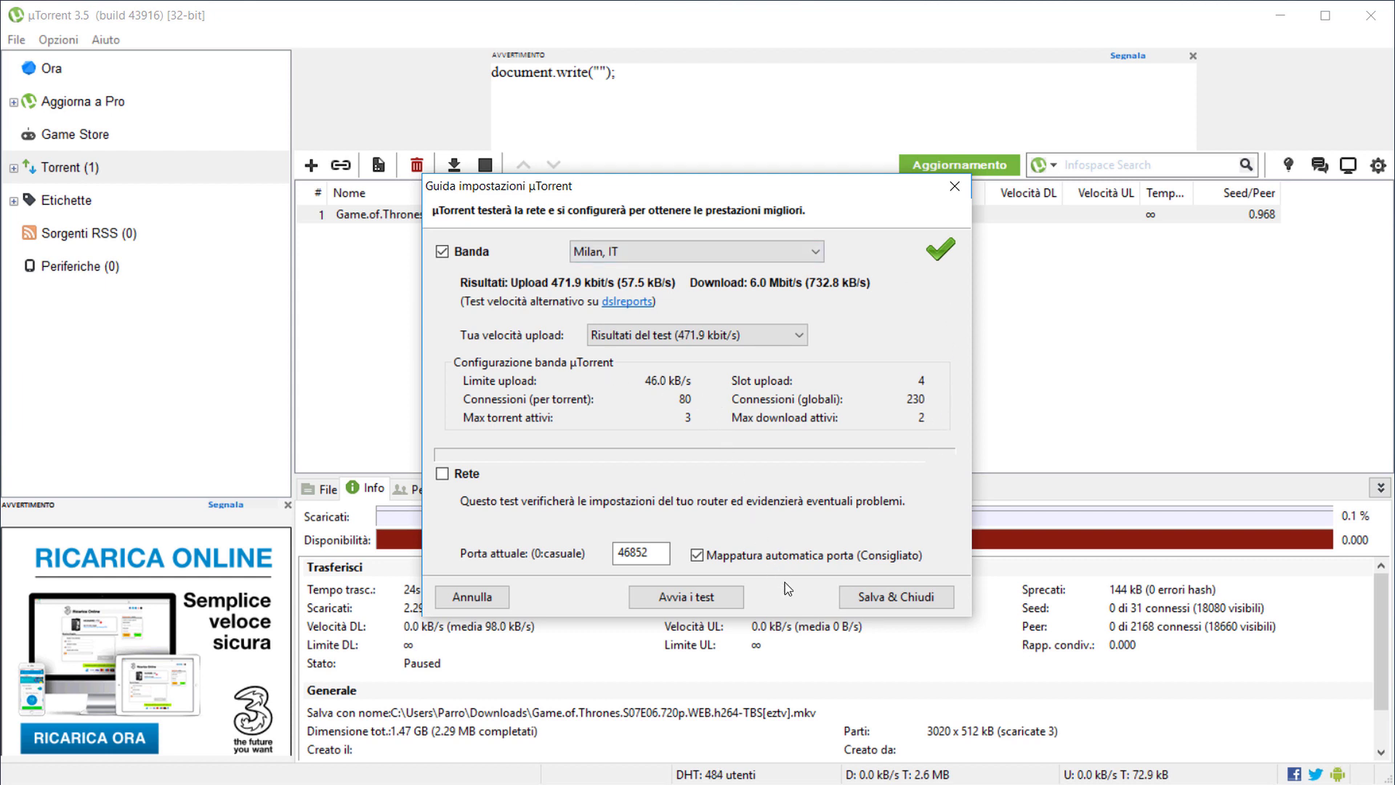
click(905, 594)
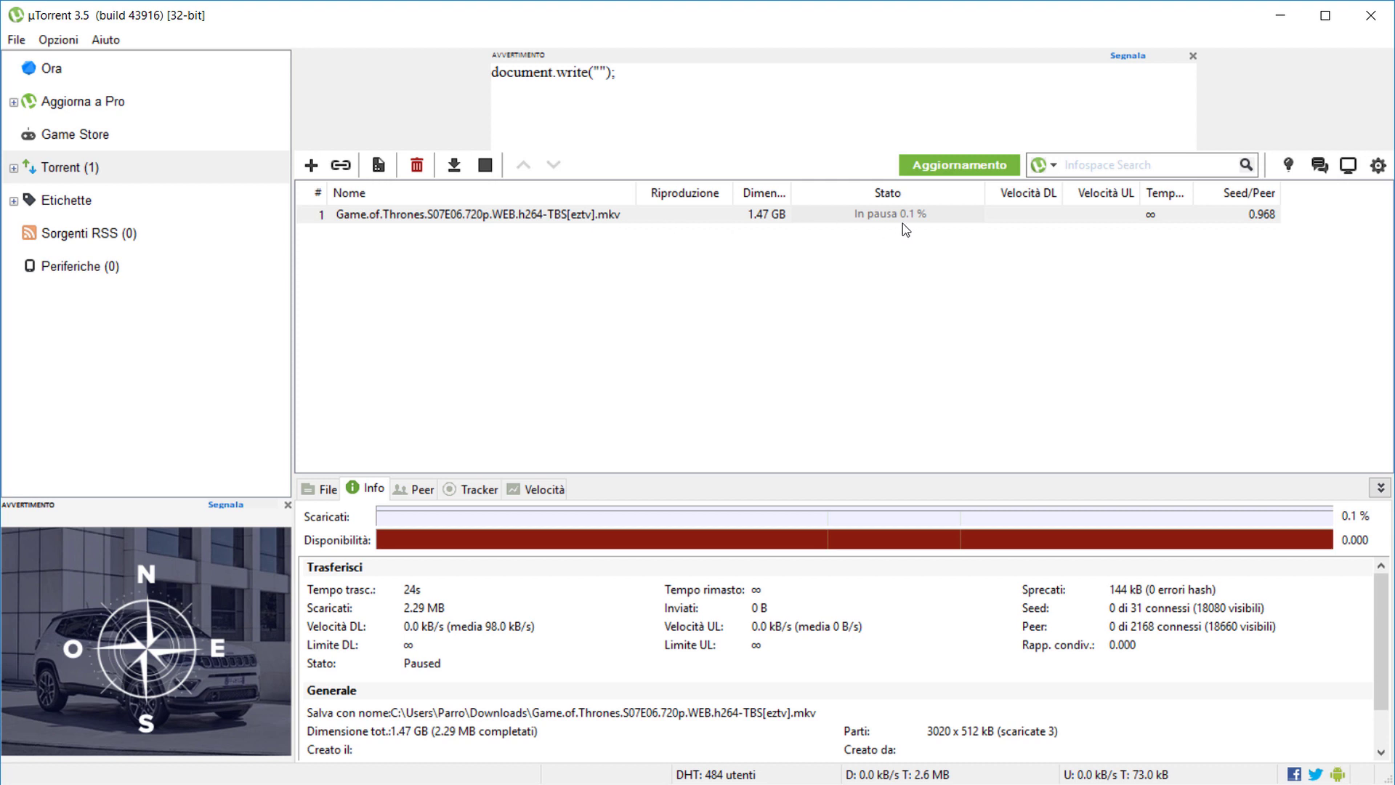
Start the paused torrent and set its bandwidth allocation to Alta
right_click(585, 214)
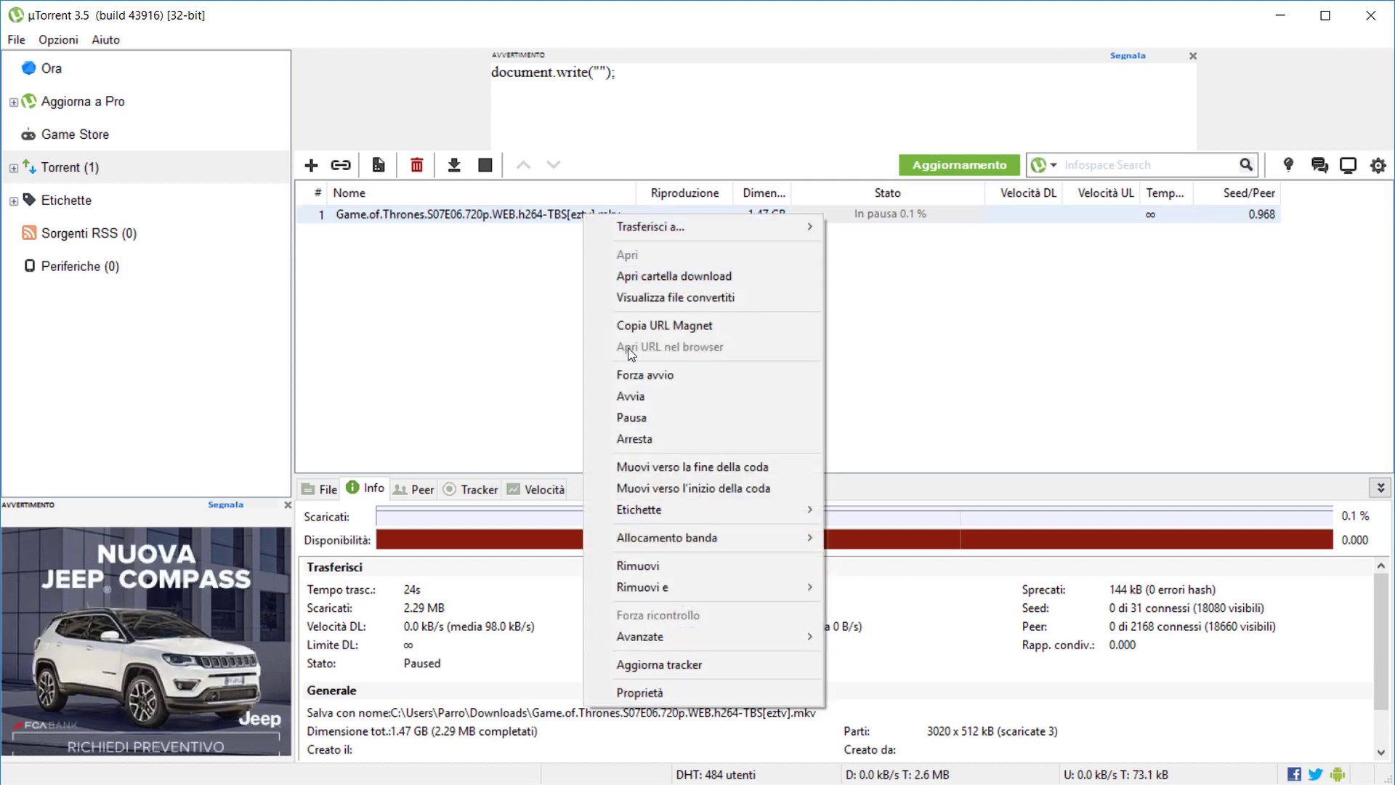
click(632, 396)
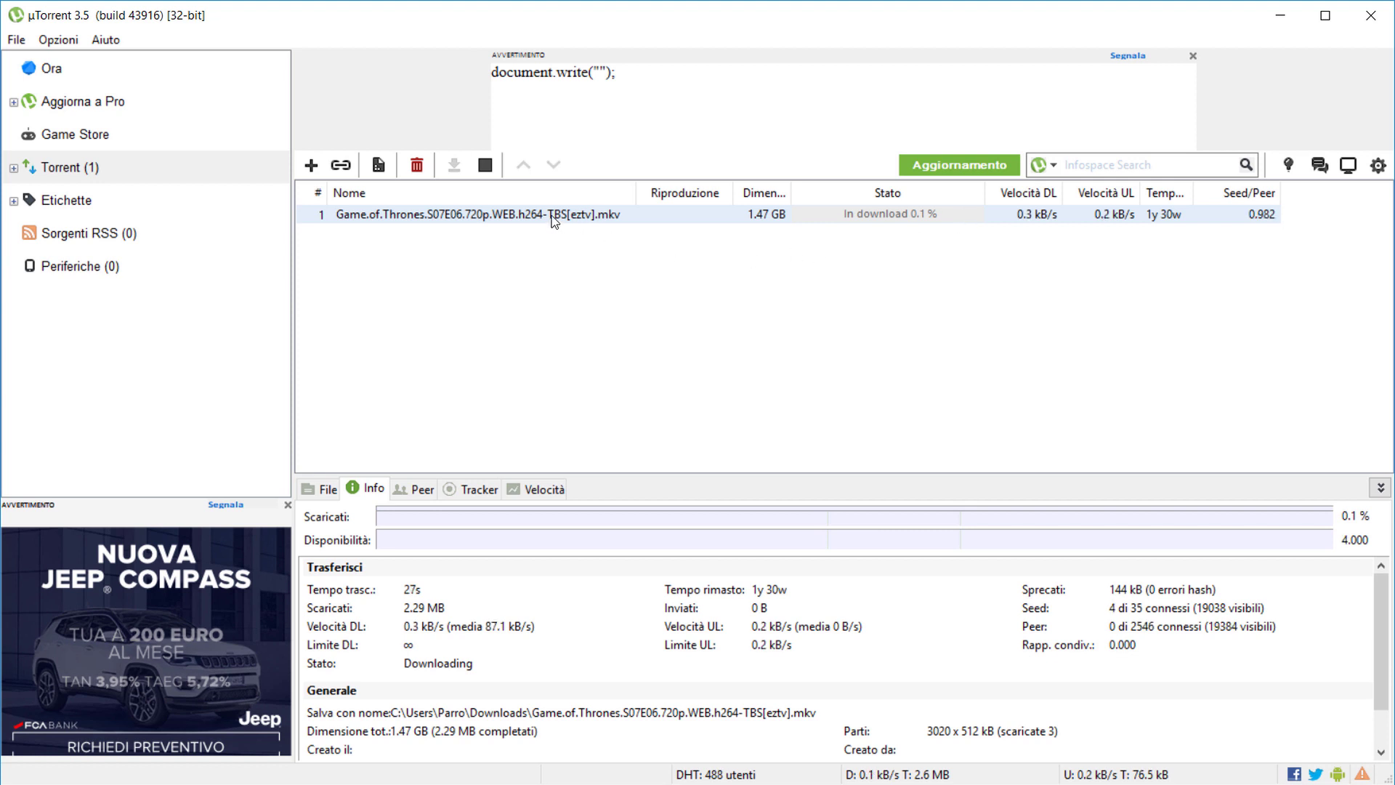
right_click(551, 215)
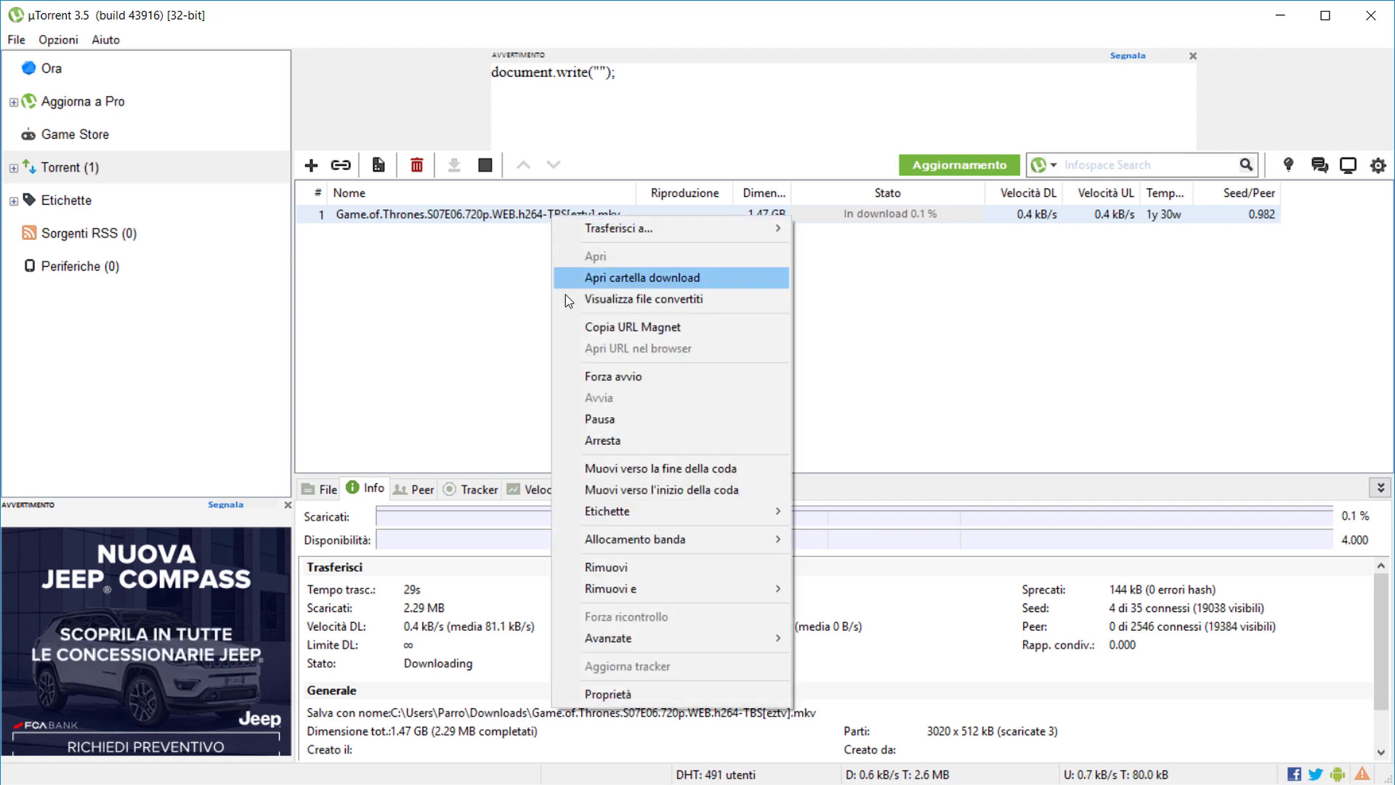
mouse_move(621, 539)
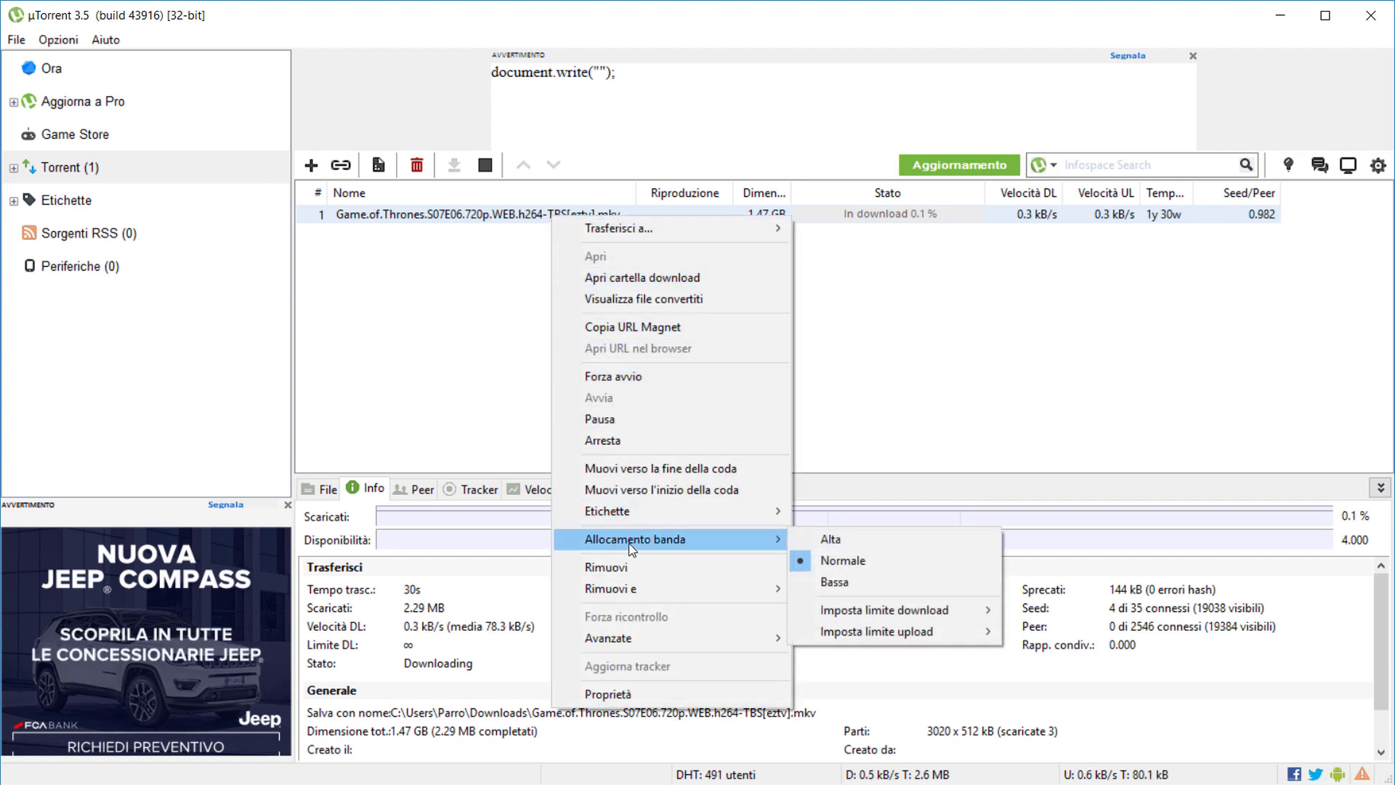
click(842, 544)
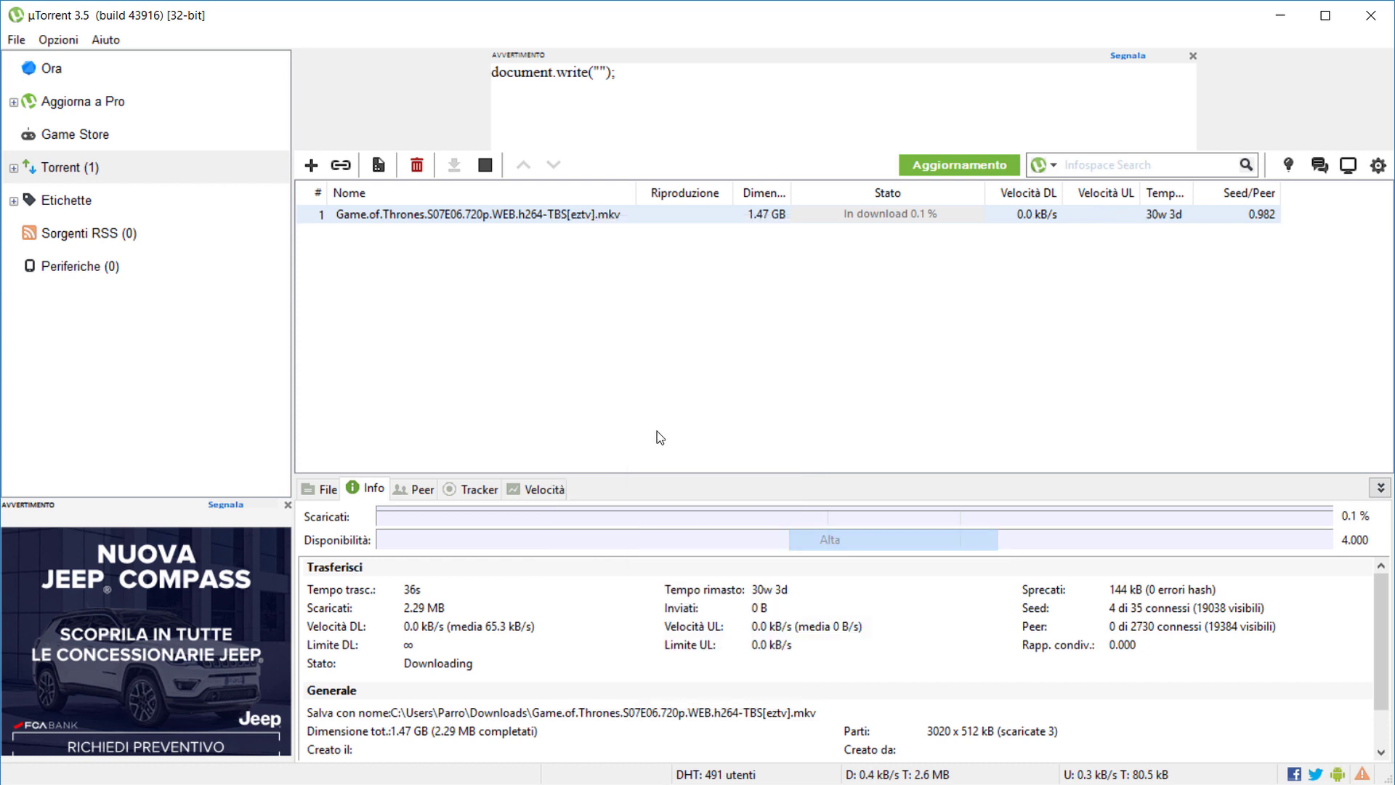
Limit the torrent's upload speed to 5 kB/s in its bandwidth allocation options
right_click(597, 218)
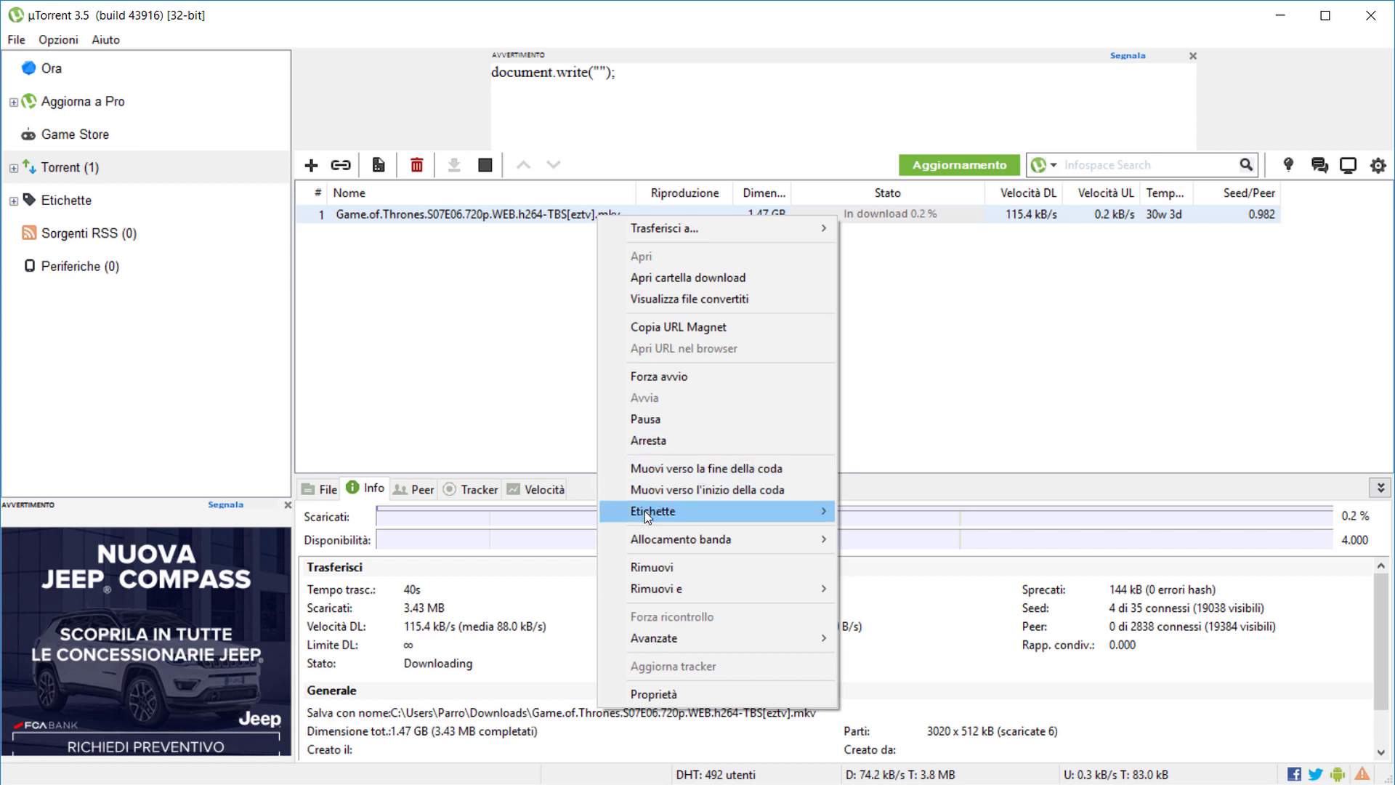
mouse_move(647, 538)
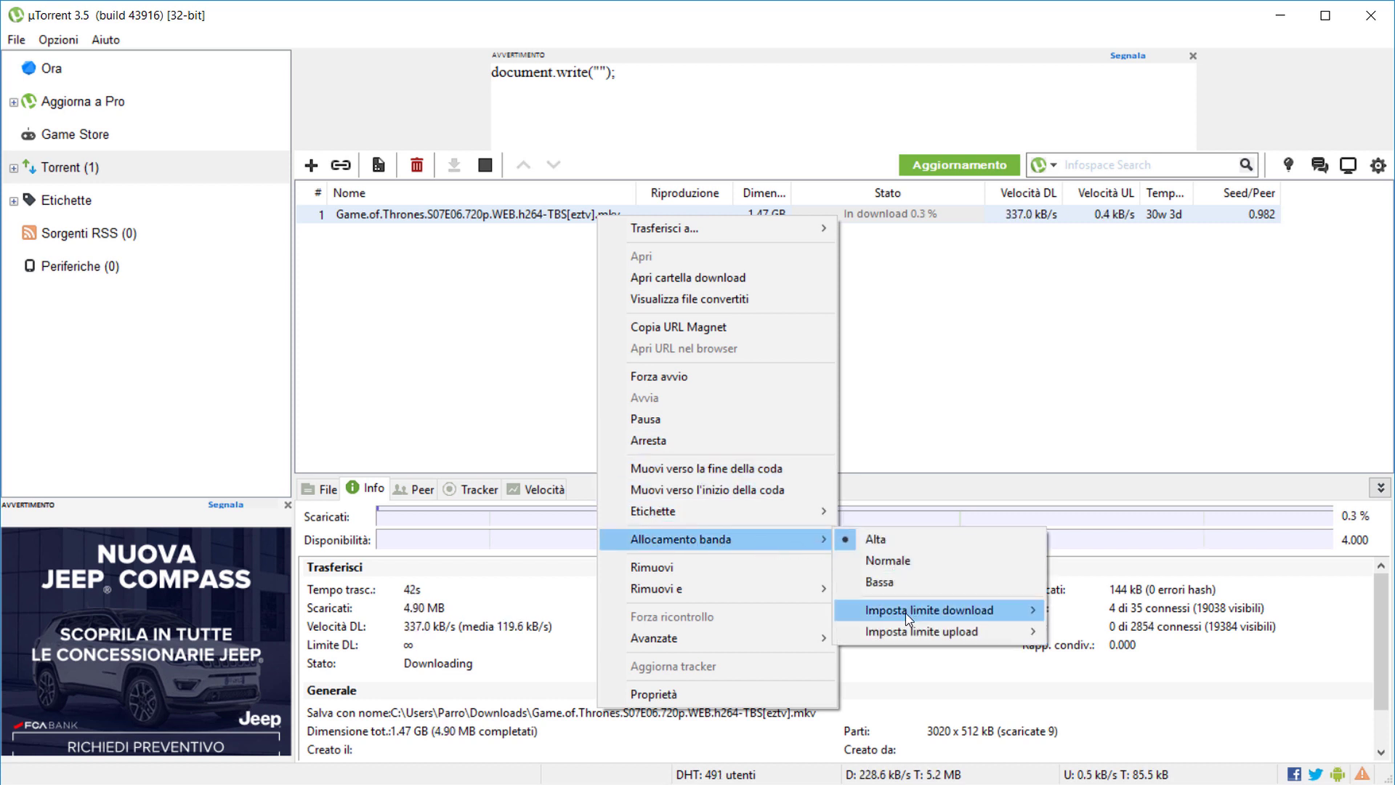
mouse_move(906, 613)
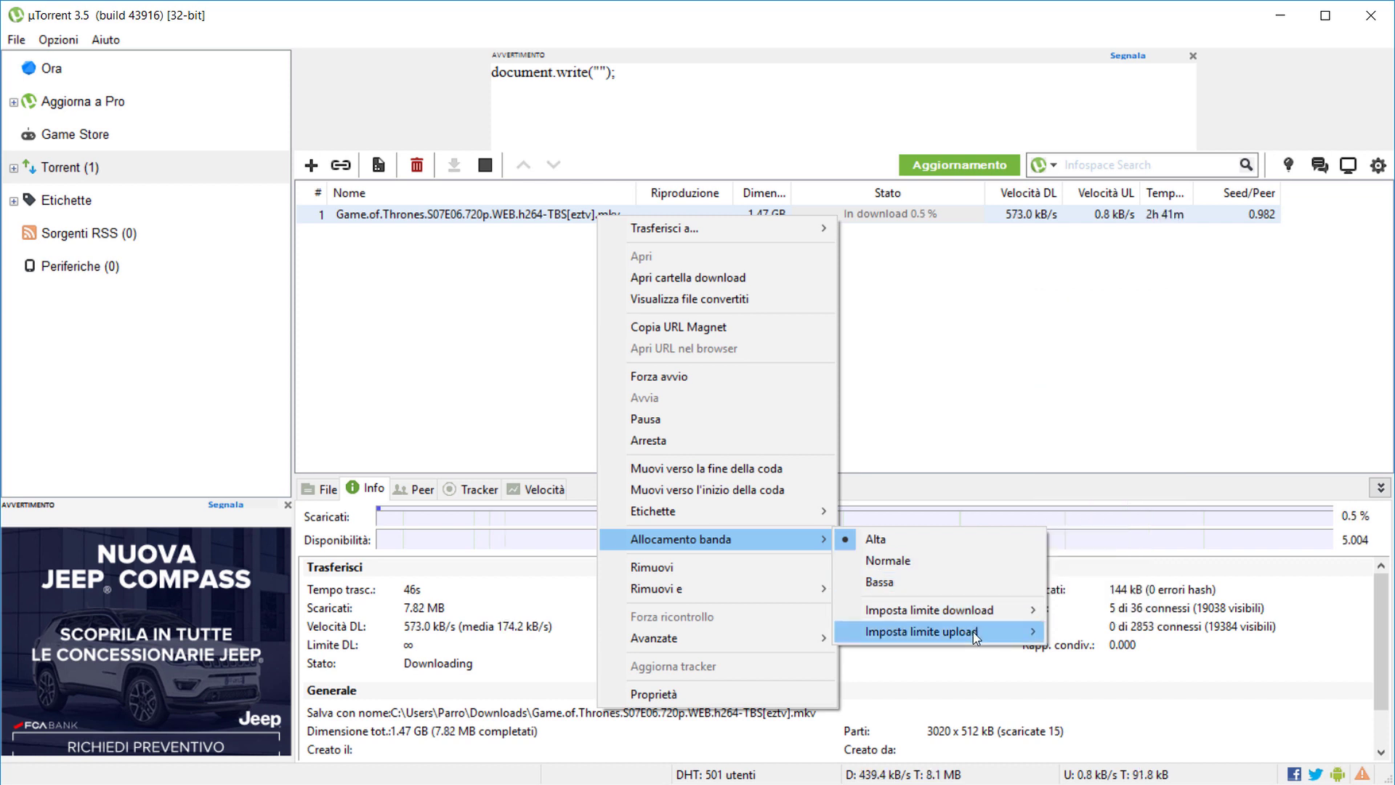
mouse_move(974, 632)
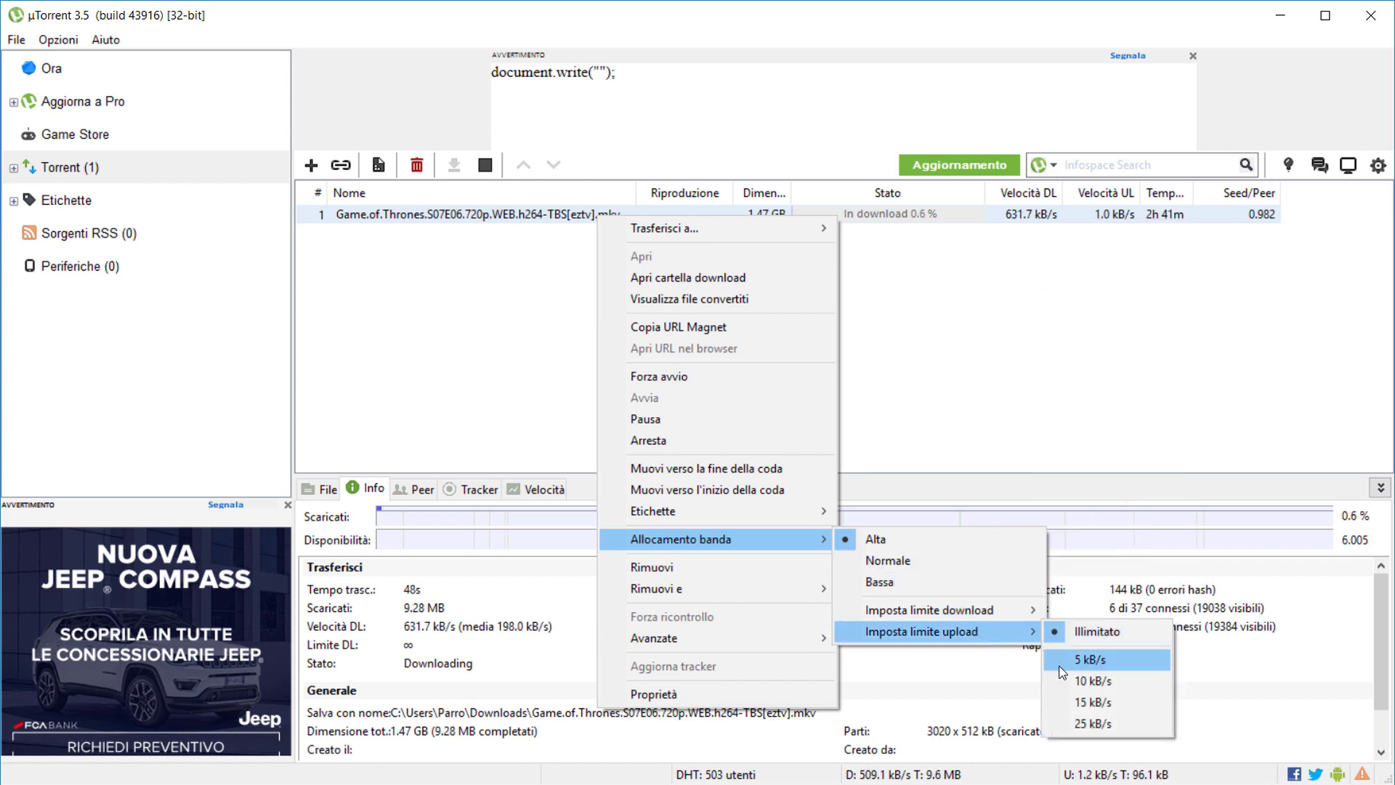
click(1111, 661)
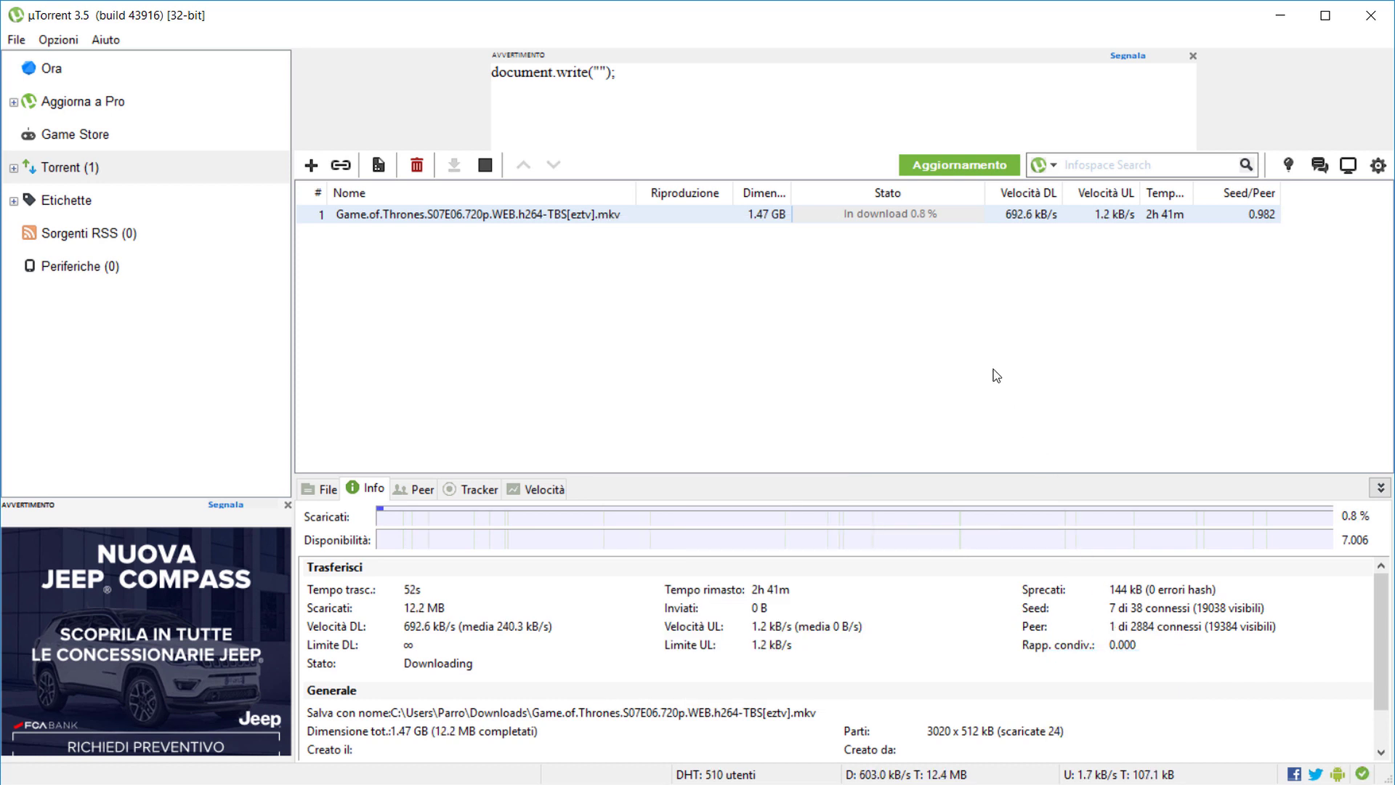